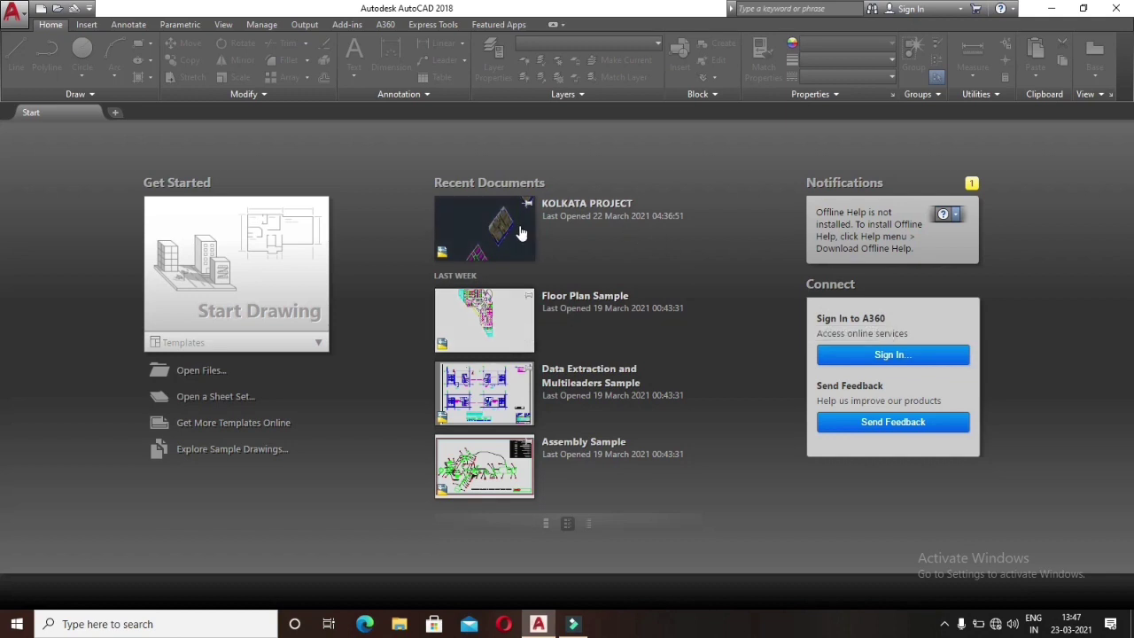
Start a new blank drawing from the Start page, opening Drawing2.dwg.
{"action": "left_click", "coordinate": [248, 302]}
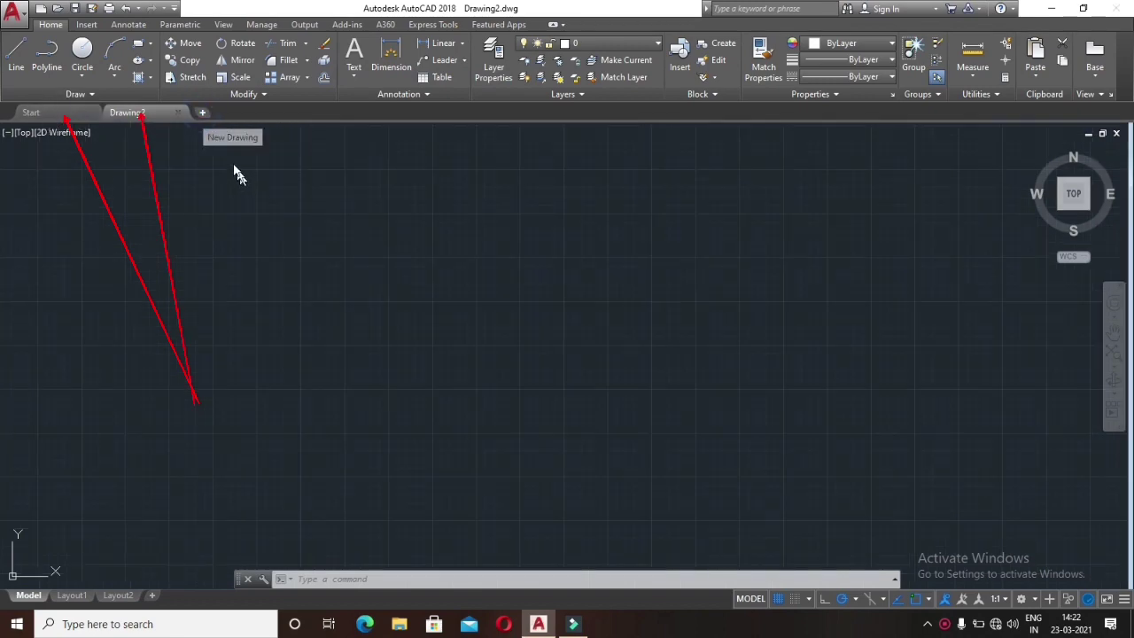
Create blank Drawing3.dwg and start the LINE command with L, awaiting a first point.
{"action": "left_click", "coordinate": [202, 113]}
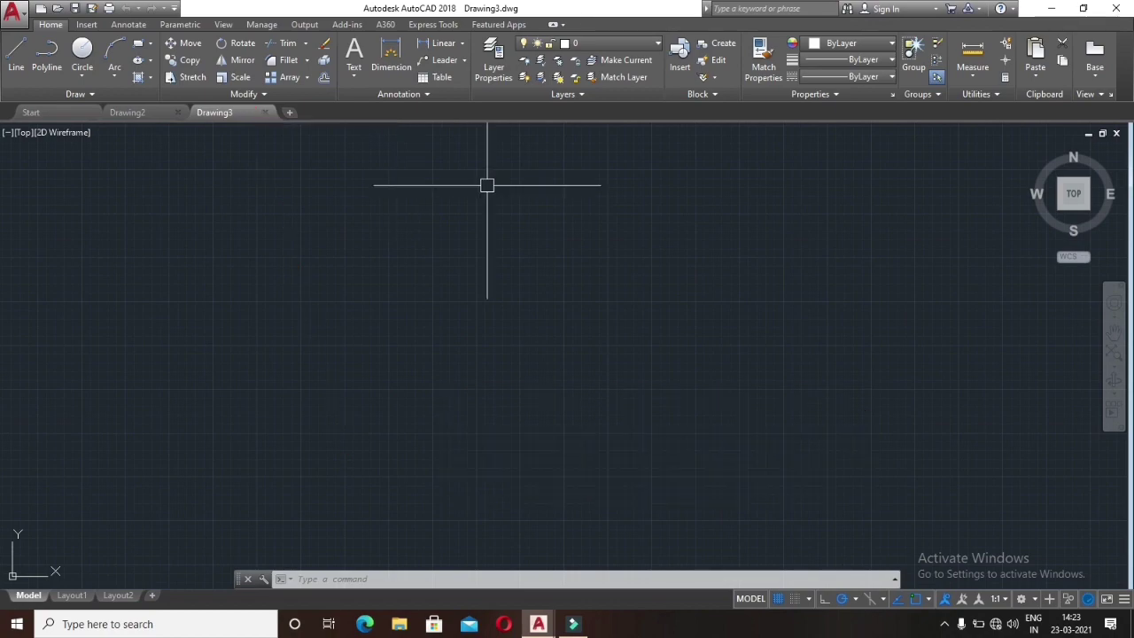
{"action": "type", "text": "l"}
{"action": "key", "text": "Return"}
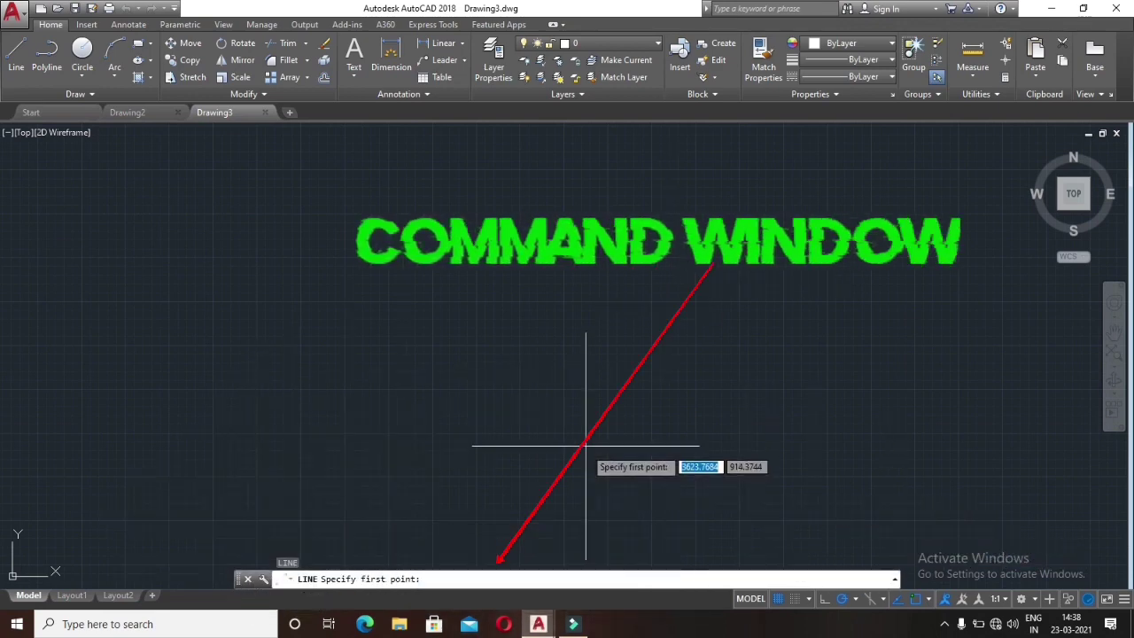
{"action": "key", "text": "Escape"}
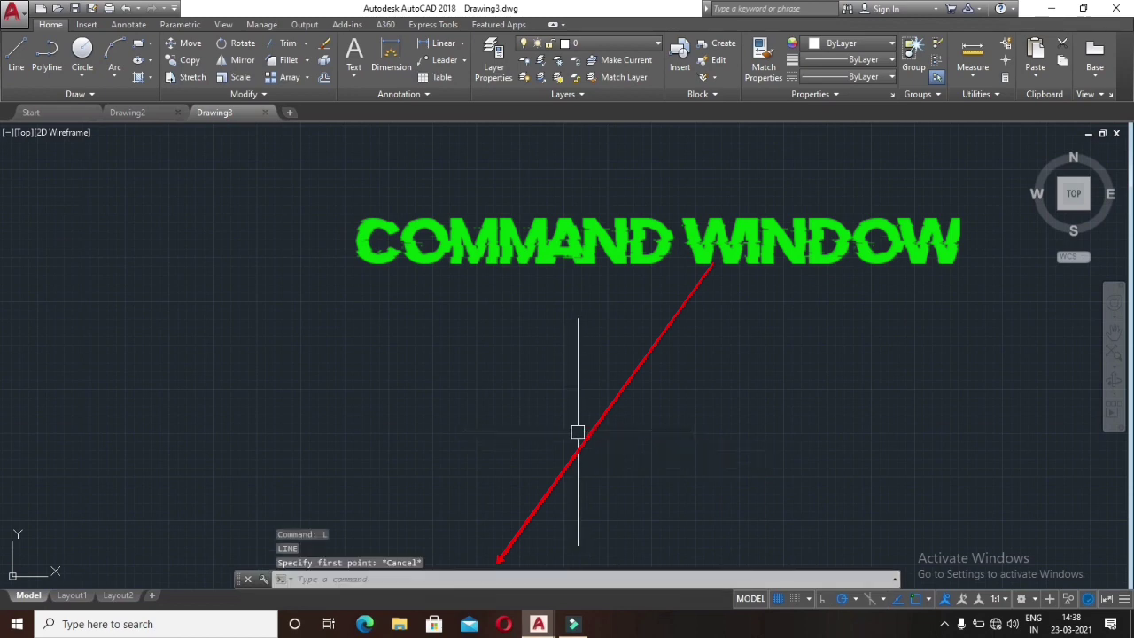
{"action": "type", "text": "L"}
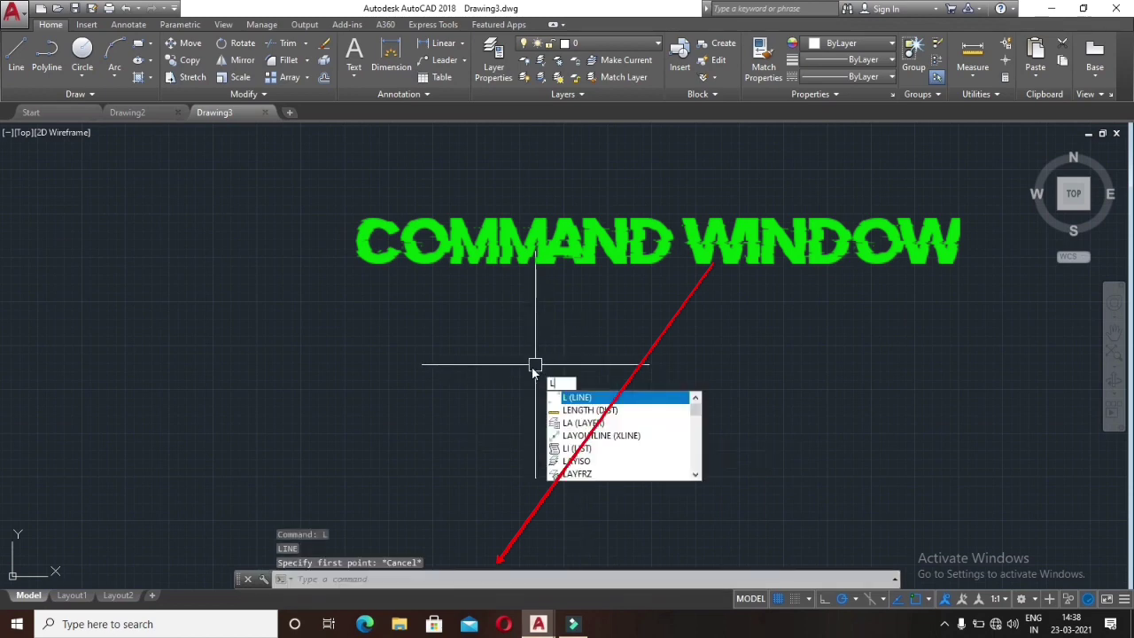
{"action": "key", "text": "Return"}
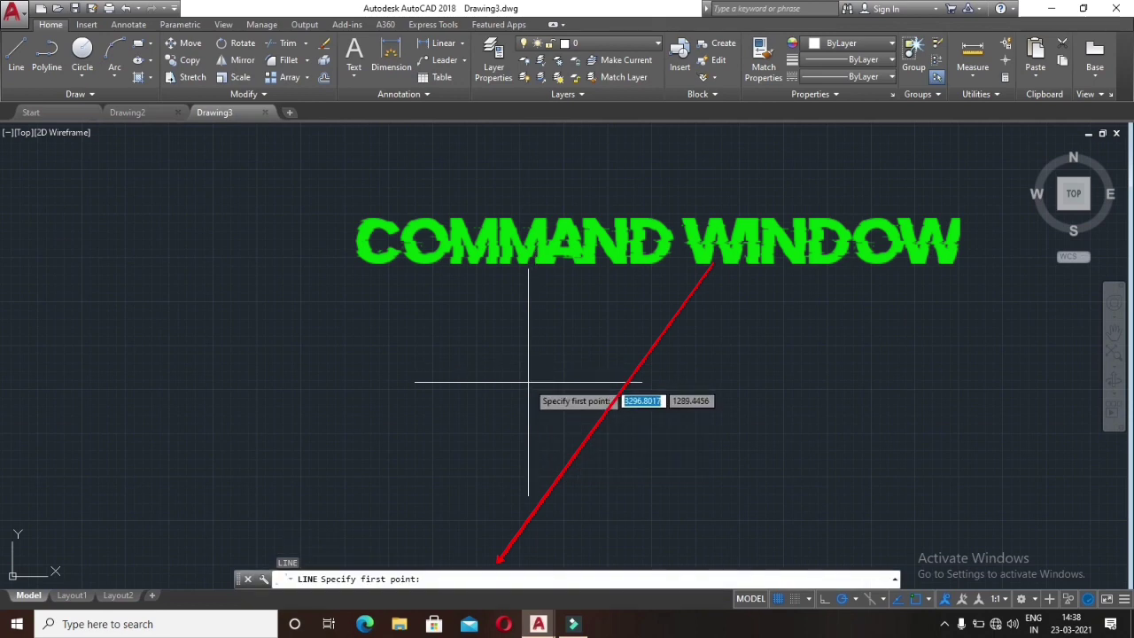